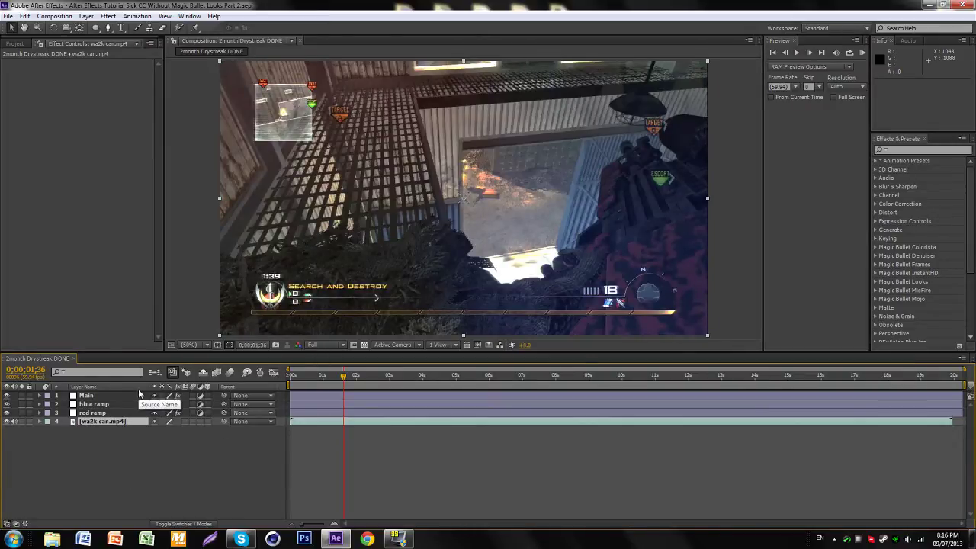
Select the Main layer and expand its Brightness & Contrast, Color Balance and Hue/Saturation effects
{"action": "left_click", "coordinate": [91, 396]}
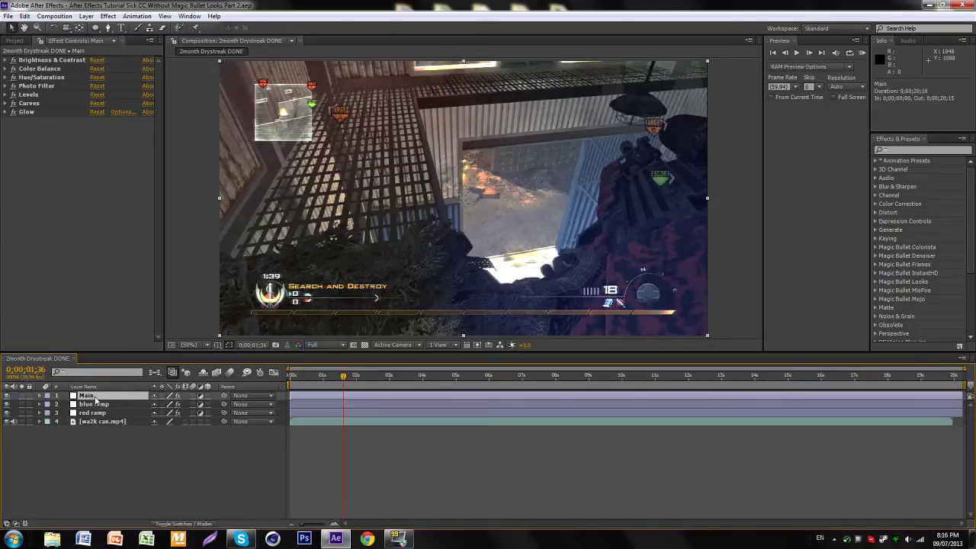
{"action": "key", "text": "ctrl+Down"}
{"action": "key", "text": "ctrl+Down"}
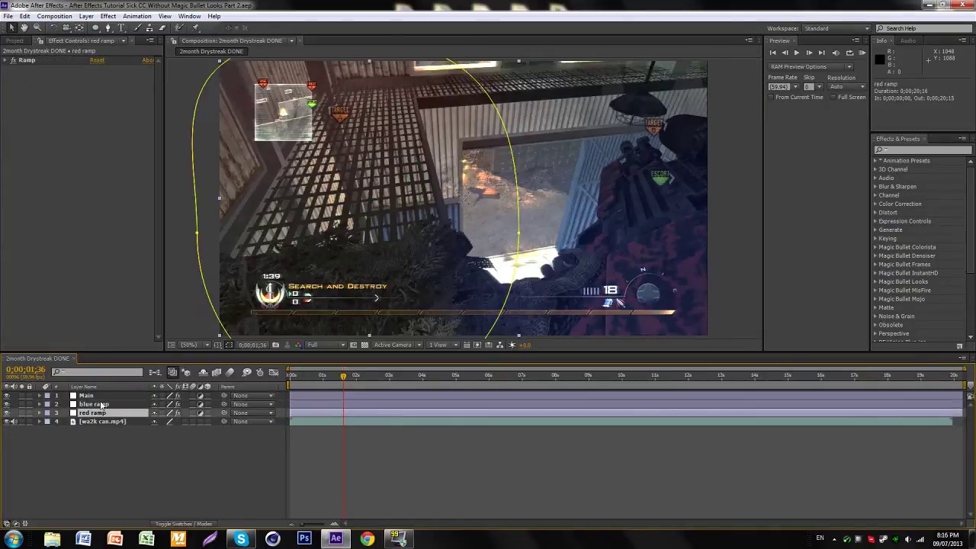
{"action": "left_click", "coordinate": [96, 396]}
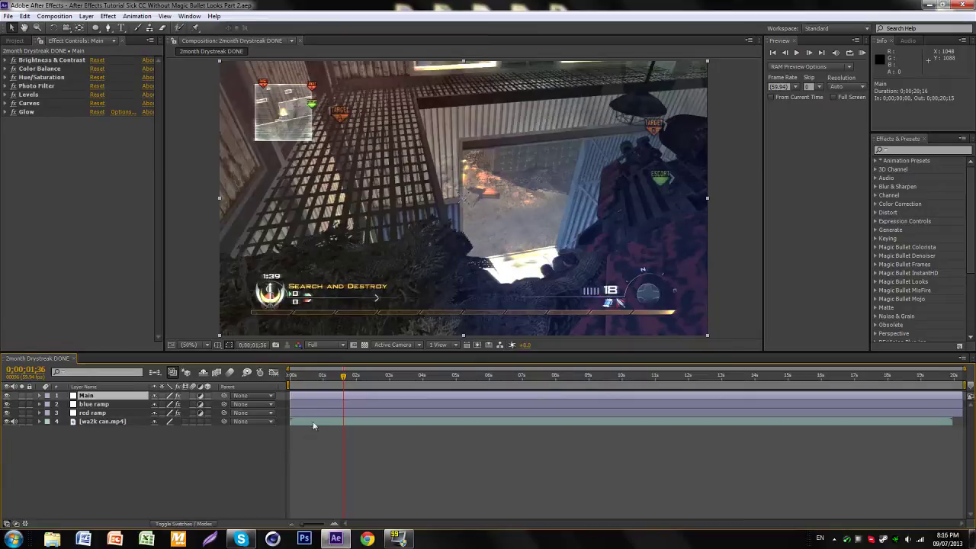
{"action": "left_click", "coordinate": [7, 60]}
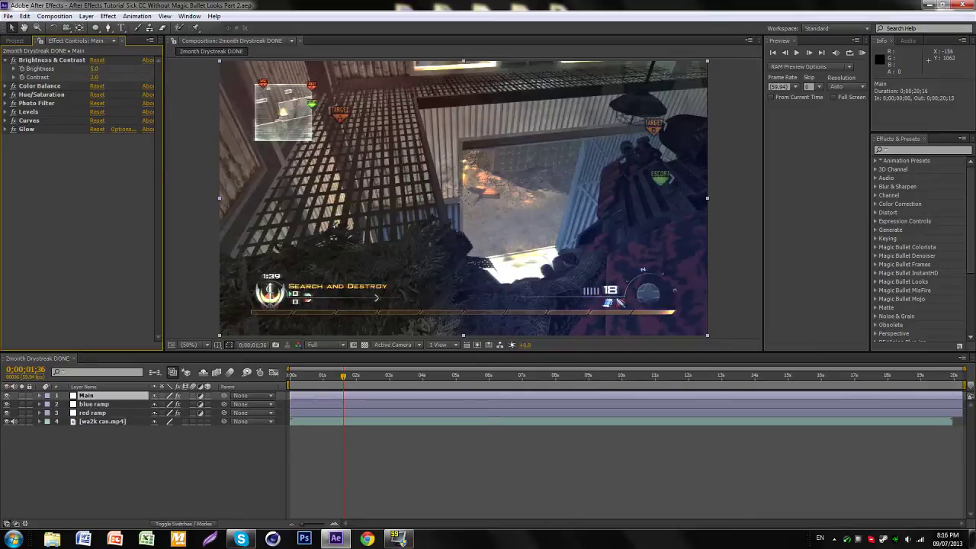
{"action": "left_click", "coordinate": [6, 86]}
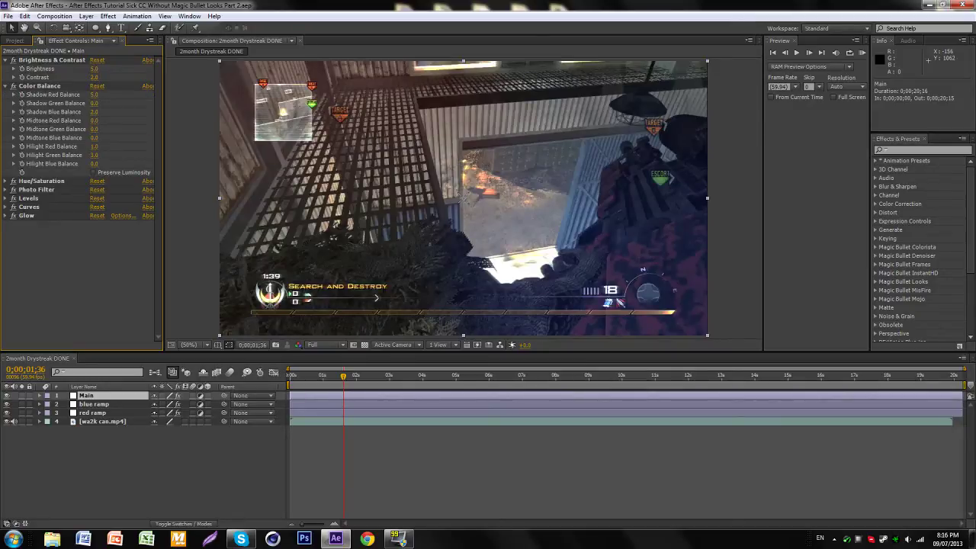
{"action": "left_click", "coordinate": [5, 182]}
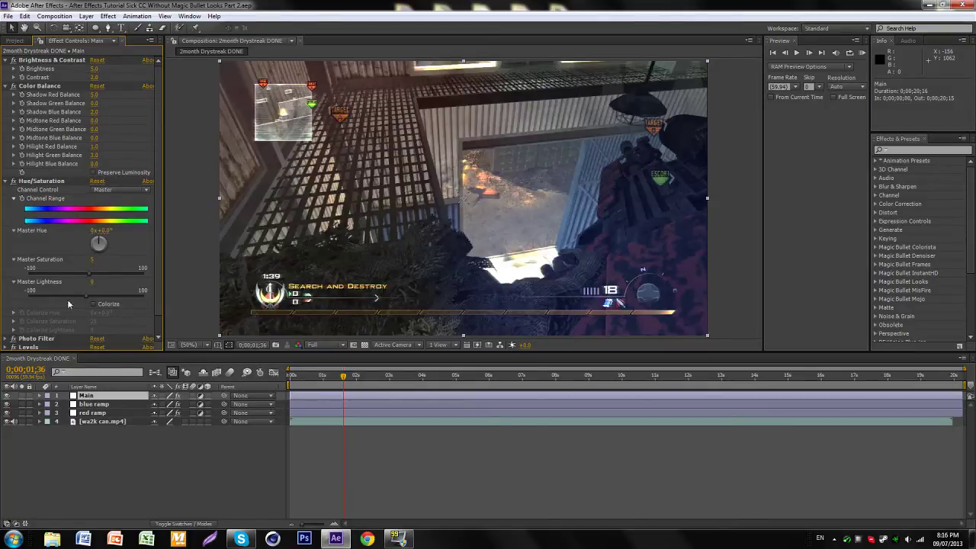
Scroll to the Photo Filter effect and review its colour options, keeping Cyan
{"action": "scroll", "coordinate": [52, 280], "scroll_direction": "down", "scroll_amount": 2}
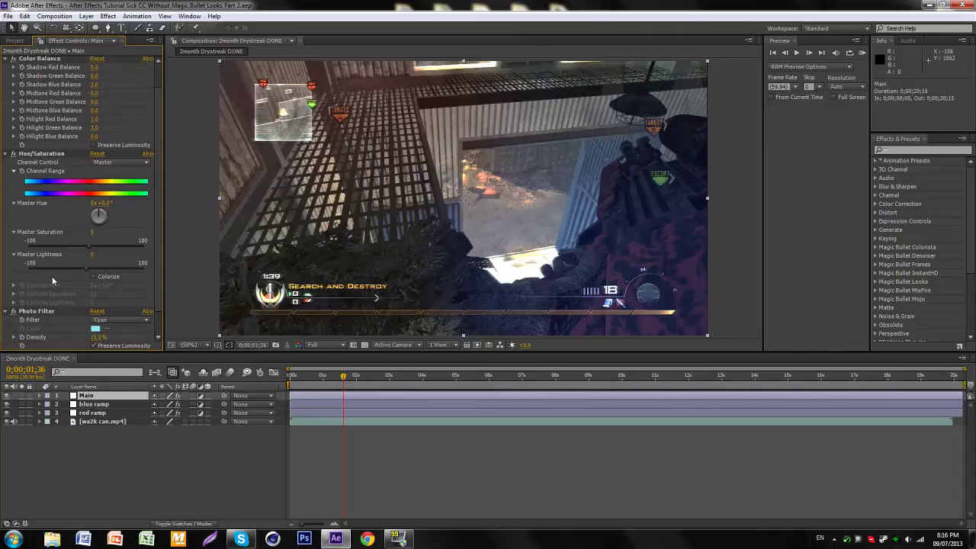
{"action": "scroll", "coordinate": [51, 276], "scroll_direction": "down", "scroll_amount": 2}
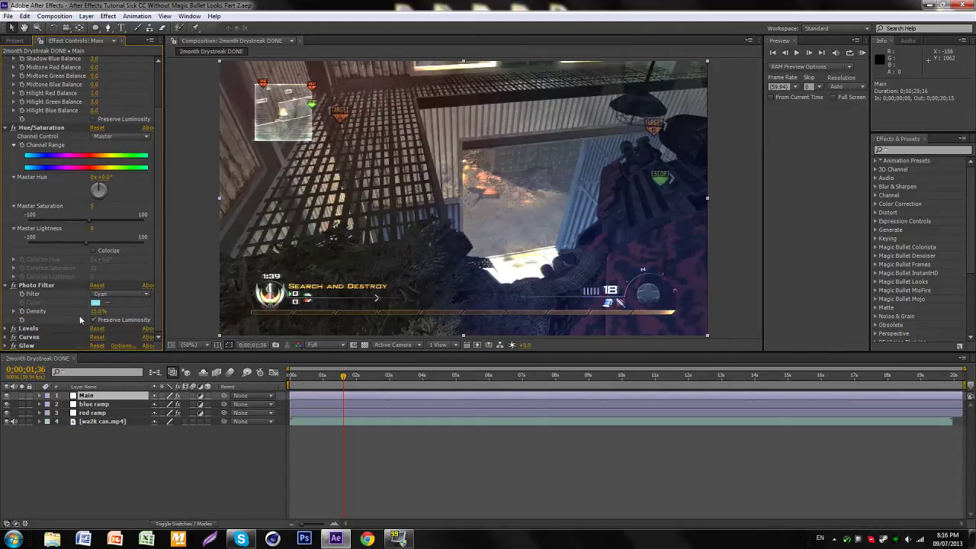
{"action": "left_click", "coordinate": [111, 296]}
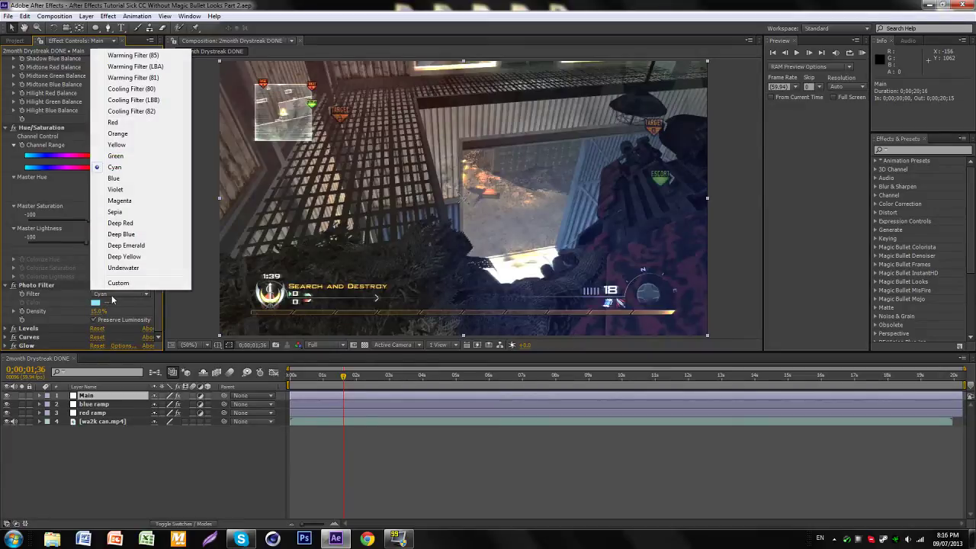
{"action": "left_click", "coordinate": [114, 297]}
{"action": "left_click", "coordinate": [149, 317]}
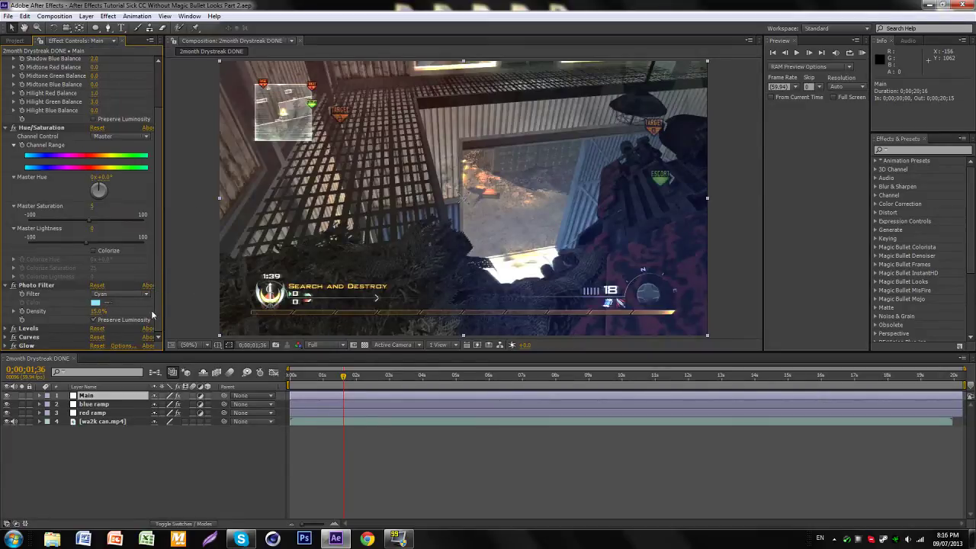
Expand Levels, Curves and Glow, undoing a trial Levels gamma change
{"action": "left_click", "coordinate": [9, 329]}
{"action": "scroll", "coordinate": [9, 329], "scroll_direction": "down", "scroll_amount": 5}
{"action": "scroll", "coordinate": [9, 329], "scroll_direction": "down", "scroll_amount": 1}
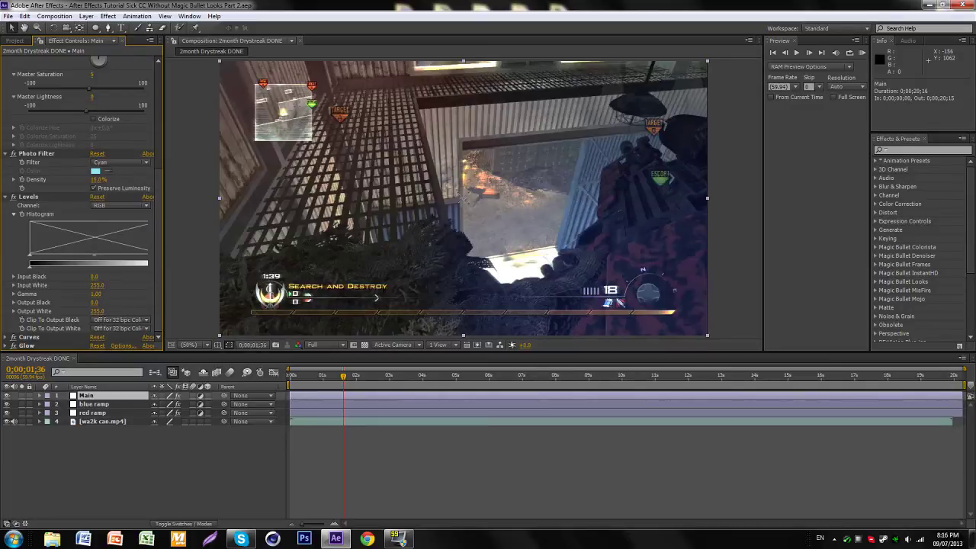
{"action": "left_click_drag", "start_coordinate": [90, 259], "coordinate": [83, 260]}
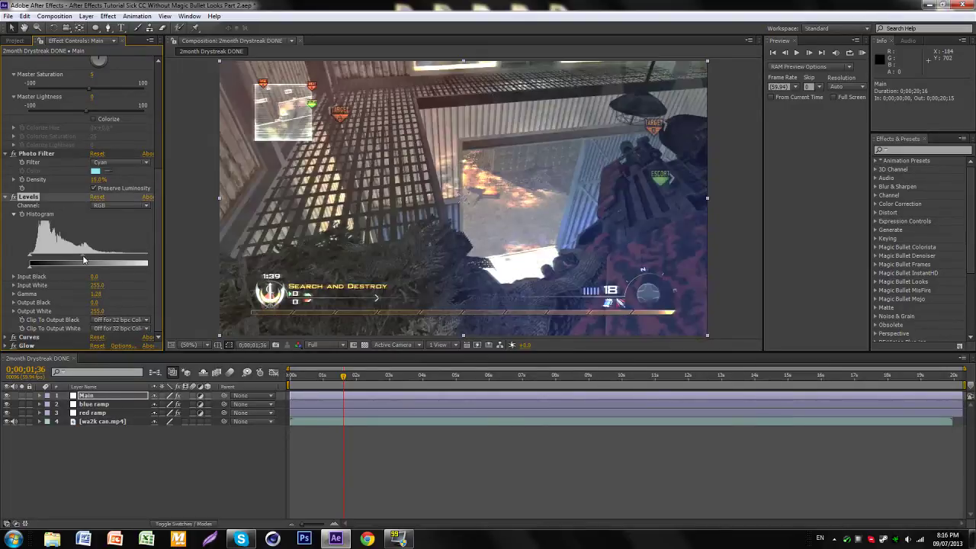
{"action": "key", "text": "ctrl+z"}
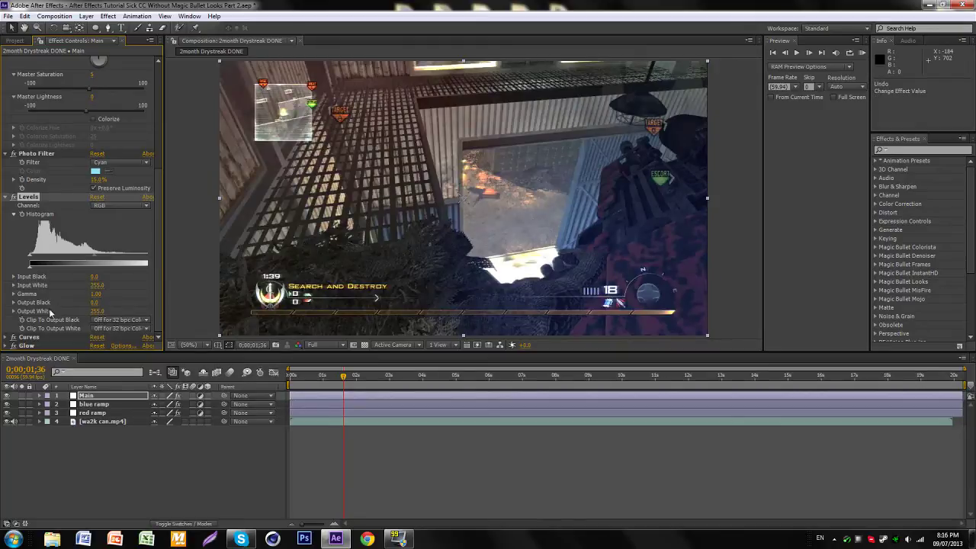
{"action": "left_click", "coordinate": [7, 337]}
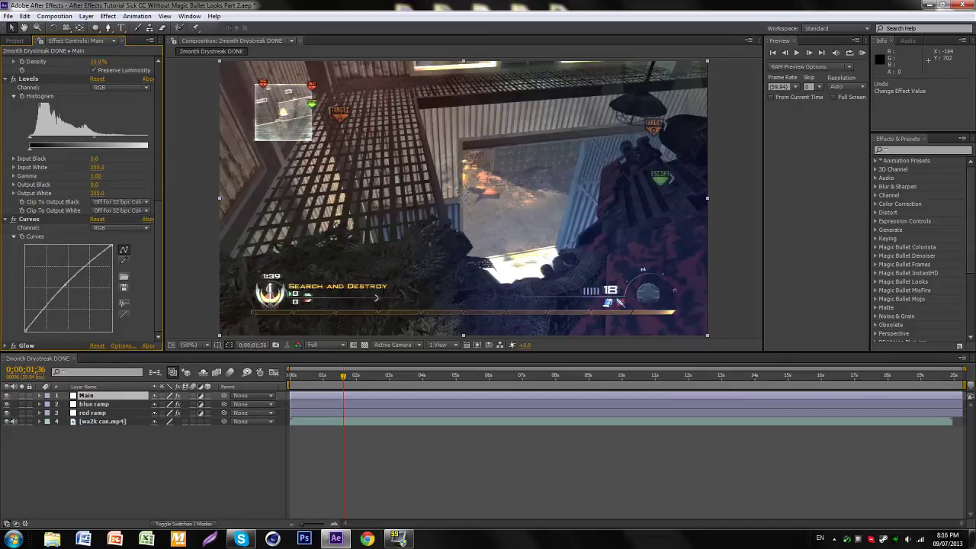
{"action": "left_click", "coordinate": [7, 346]}
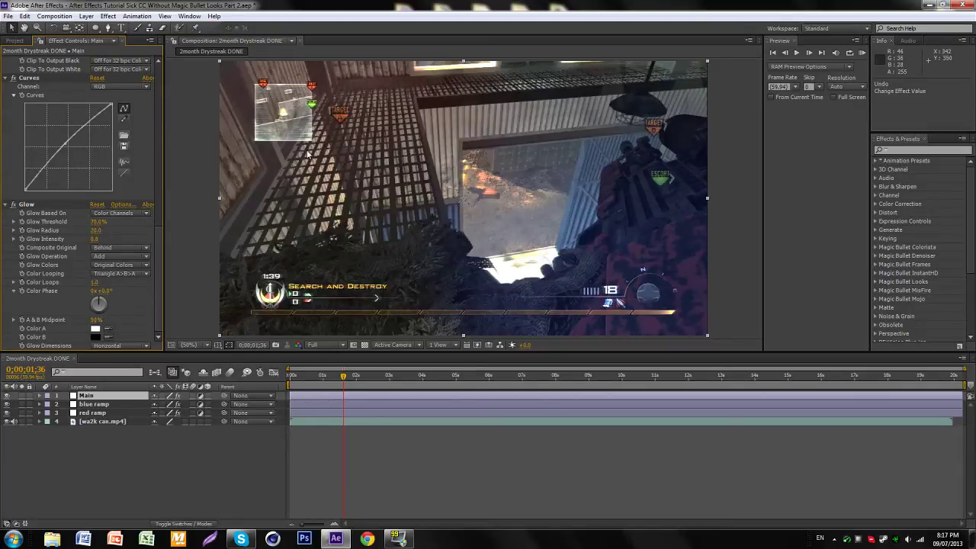
Select blue ramp, expand its Ramp effect, and inspect the black start and blue end colours
{"action": "left_click", "coordinate": [94, 405]}
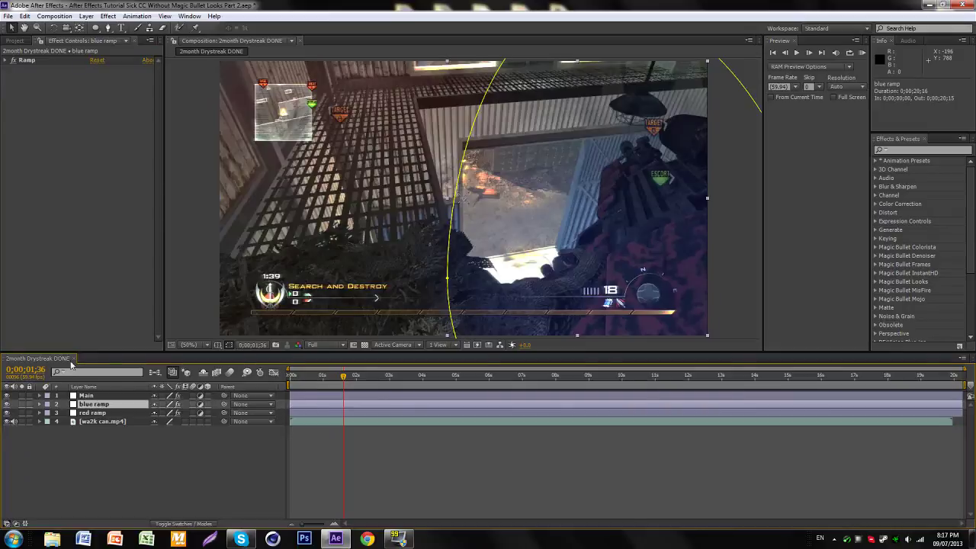
{"action": "left_click", "coordinate": [6, 61]}
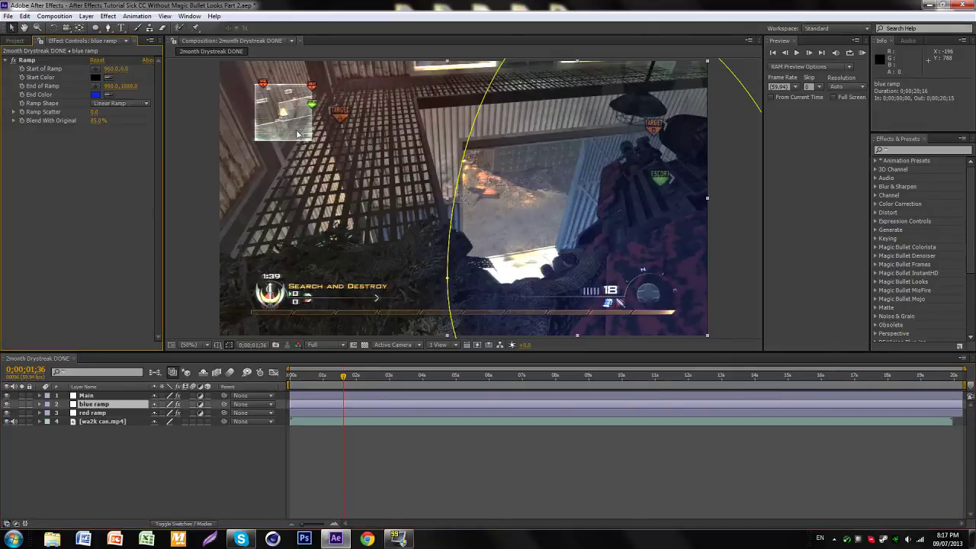
{"action": "left_click", "coordinate": [889, 150]}
{"action": "left_click", "coordinate": [122, 201]}
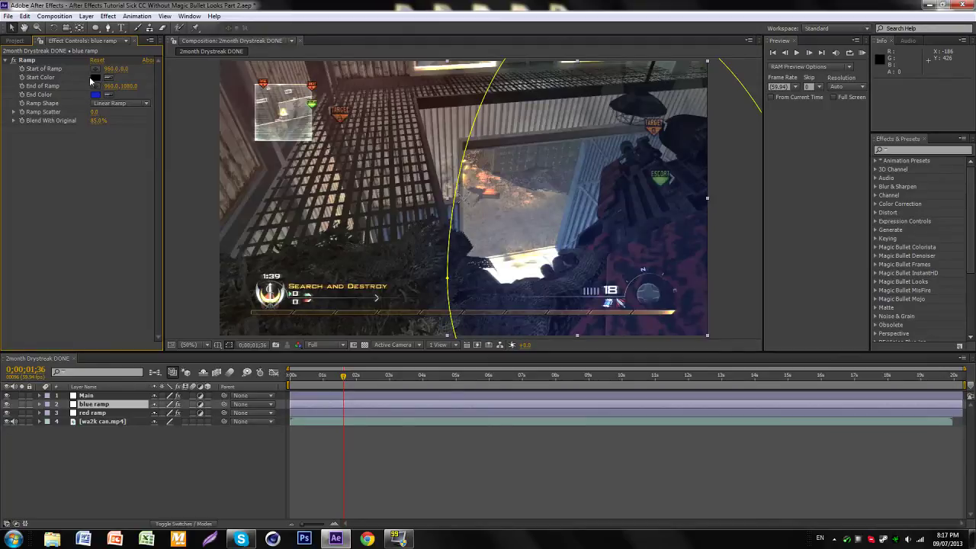
{"action": "left_click", "coordinate": [98, 78]}
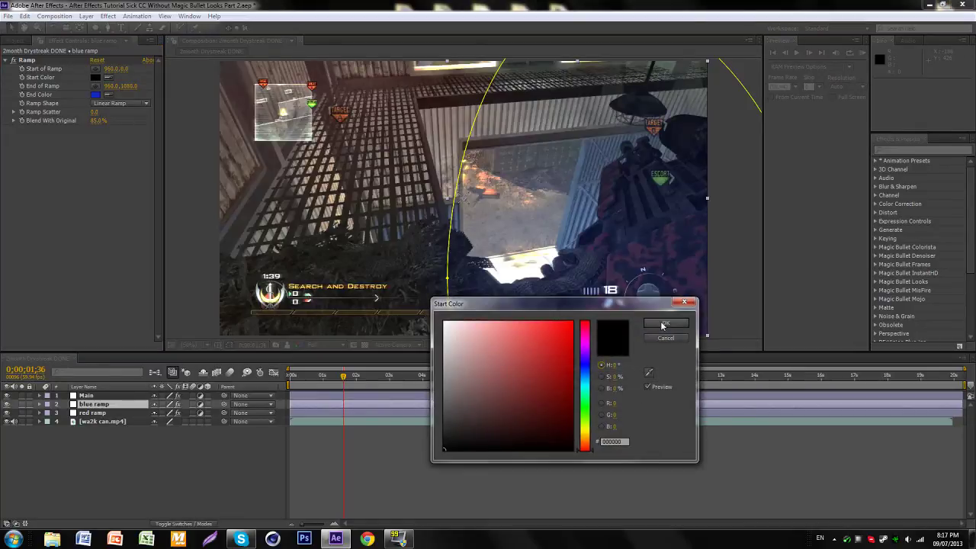
{"action": "left_click", "coordinate": [663, 325]}
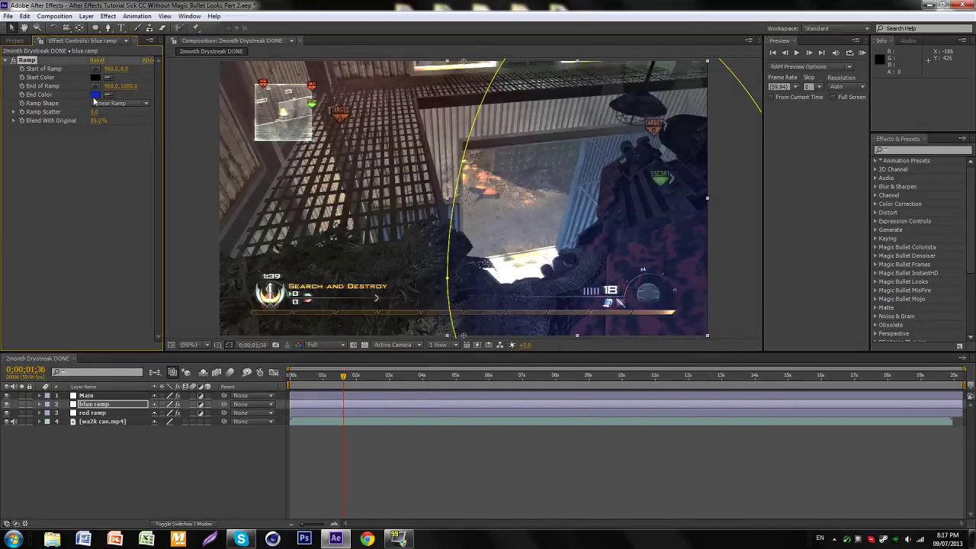
{"action": "left_click", "coordinate": [94, 96]}
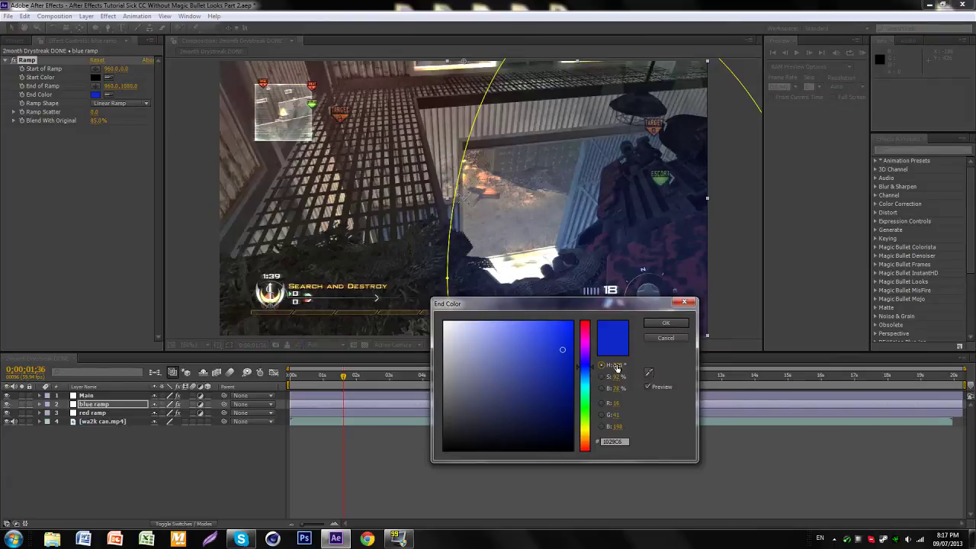
{"action": "left_click", "coordinate": [666, 323]}
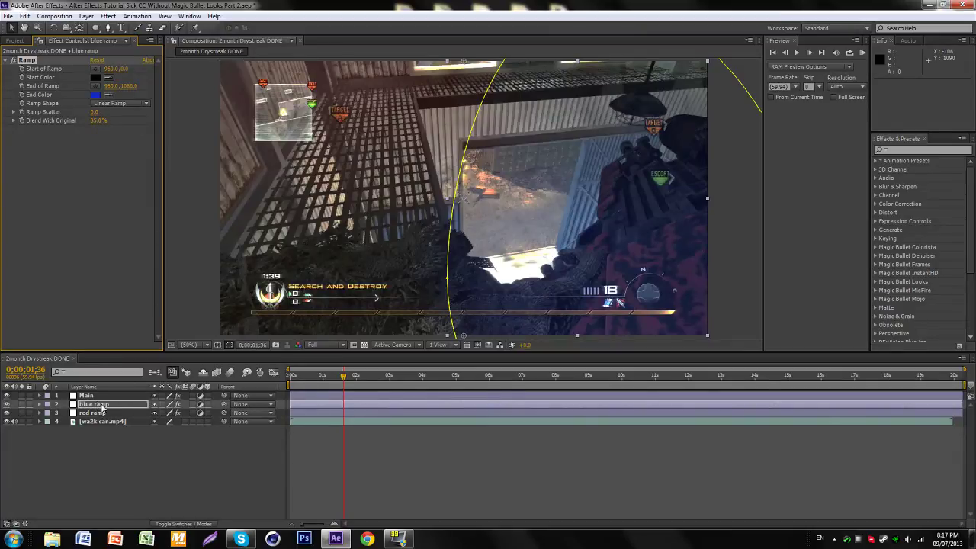
Set the composition preview to 25% and choose the Ellipse Tool
{"action": "key", "text": "comma"}
{"action": "key", "text": "comma"}
{"action": "key", "text": "comma"}
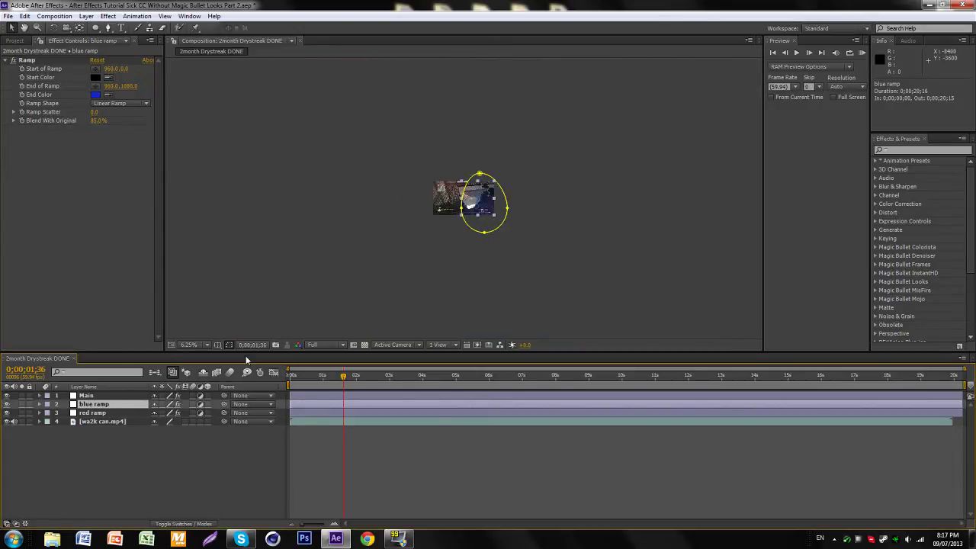
{"action": "key", "text": "period"}
{"action": "key", "text": "period"}
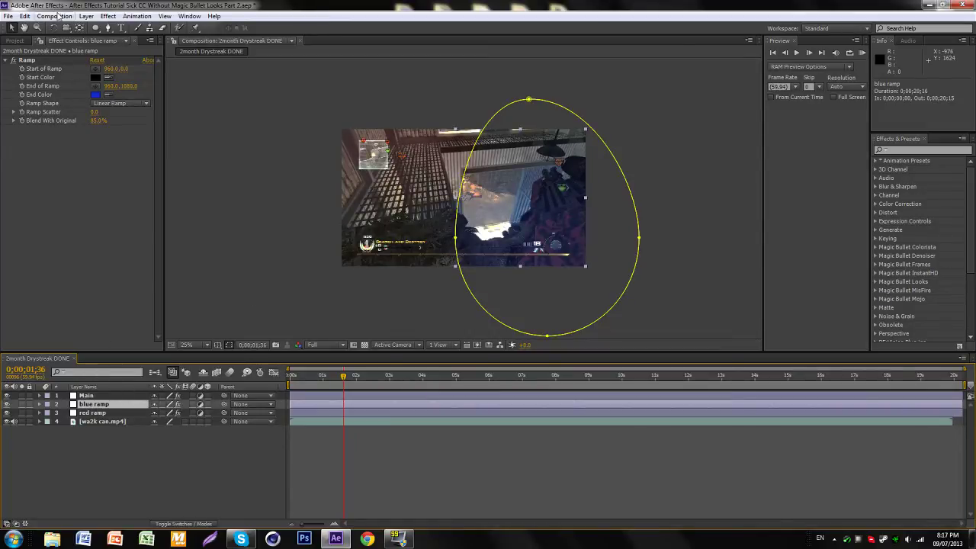
{"action": "left_click", "coordinate": [96, 30]}
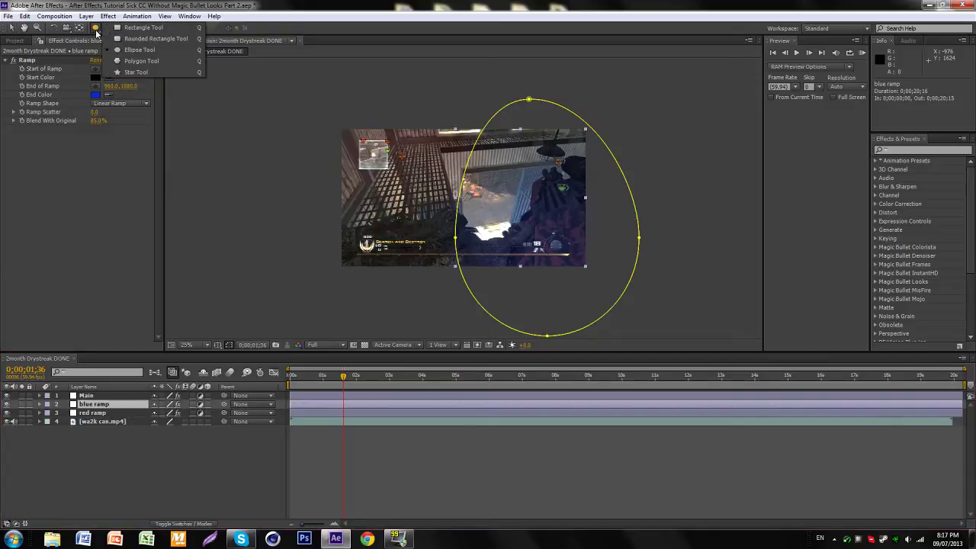
{"action": "left_click", "coordinate": [135, 50]}
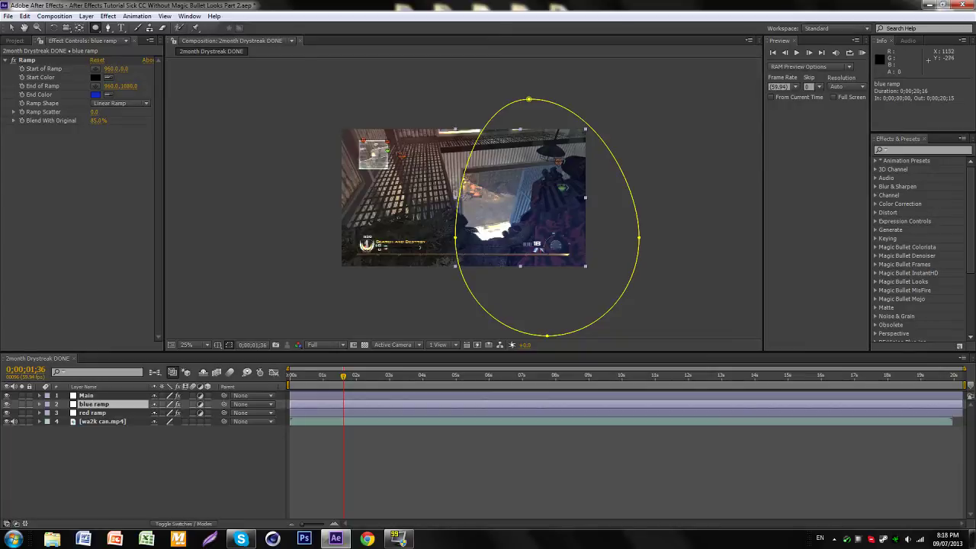
Draw and reshape a trial second ellipse mask on blue ramp, then undo it
{"action": "left_click_drag", "start_coordinate": [485, 94], "coordinate": [537, 244]}
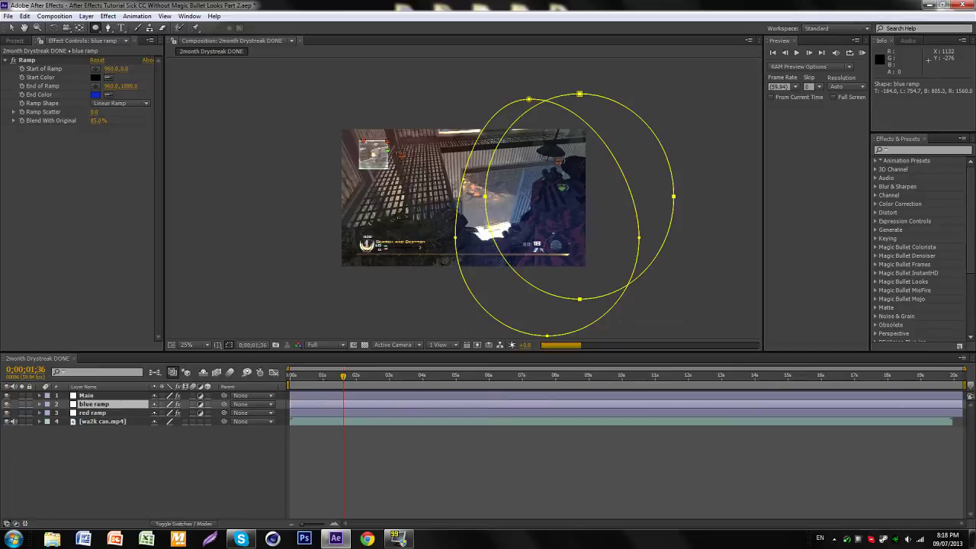
{"action": "left_click_drag", "start_coordinate": [536, 244], "coordinate": [718, 325]}
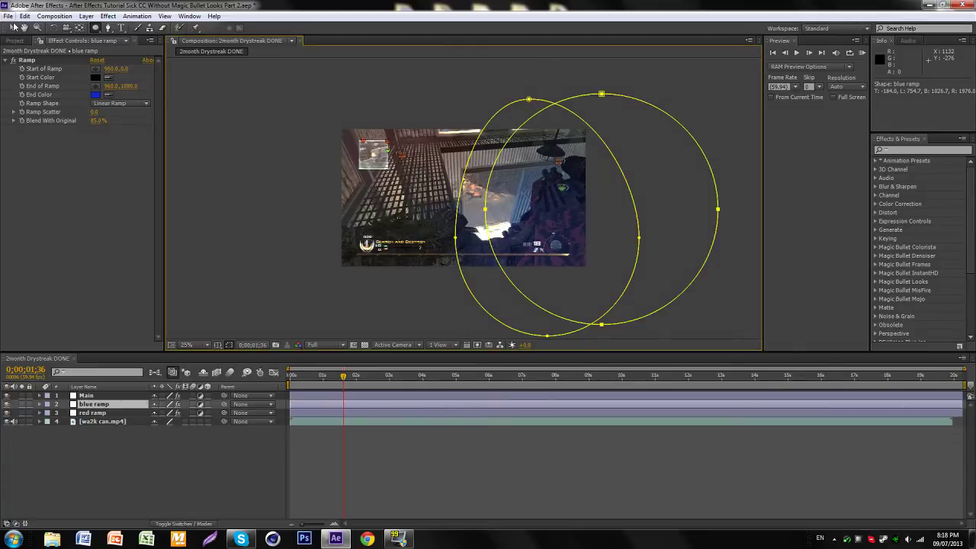
{"action": "key", "text": "v"}
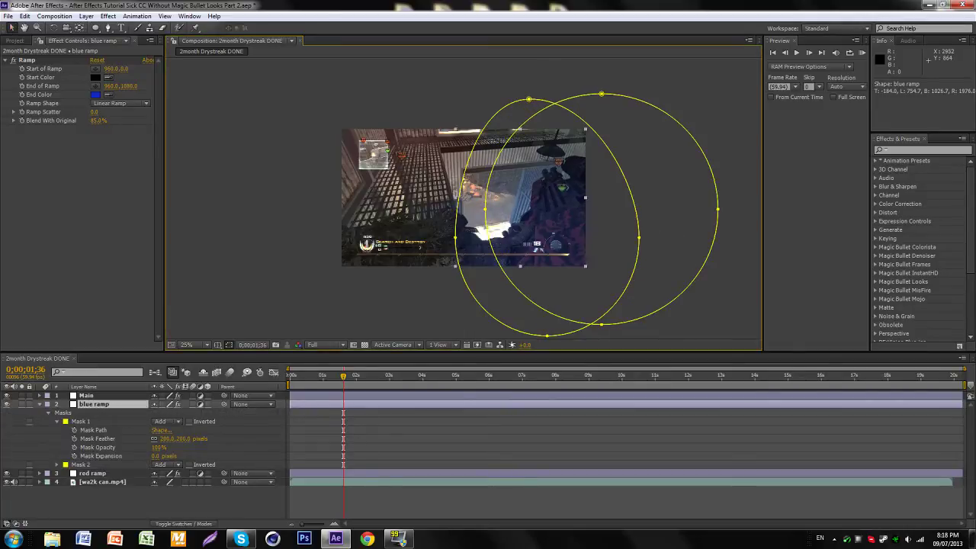
{"action": "mouse_move", "coordinate": [717, 208]}
{"action": "left_mouse_down"}
{"action": "mouse_move", "coordinate": [670, 273]}
{"action": "mouse_move", "coordinate": [747, 320]}
{"action": "left_mouse_up"}
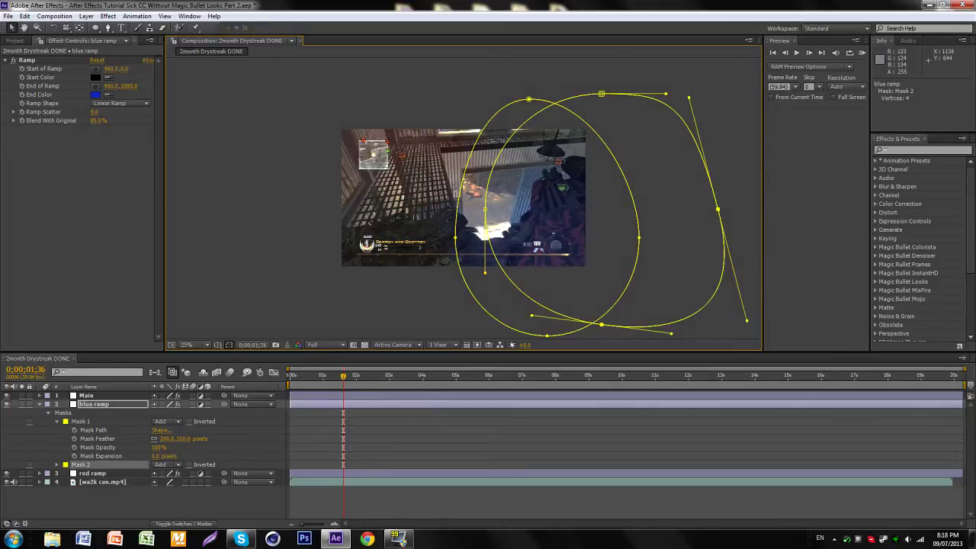
{"action": "left_click_drag", "start_coordinate": [486, 208], "coordinate": [449, 209]}
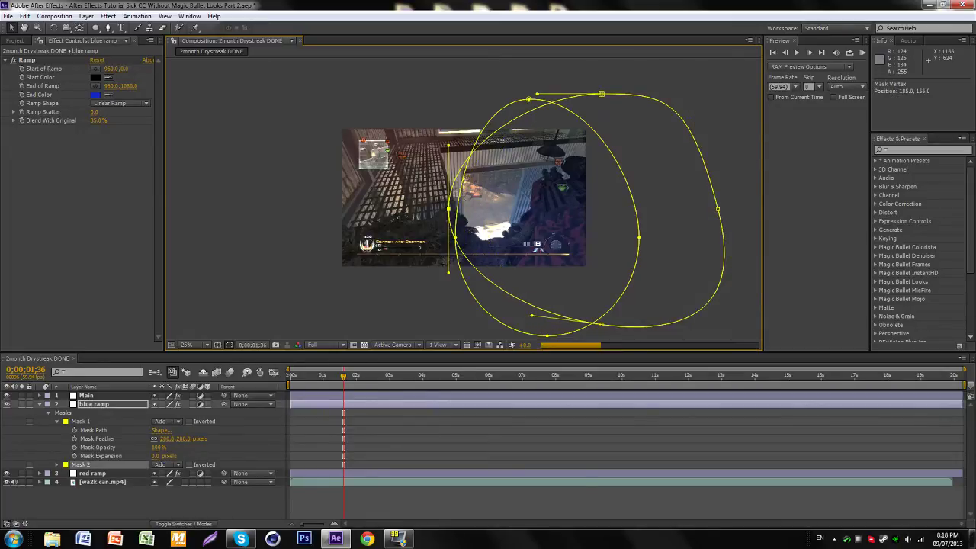
{"action": "mouse_move", "coordinate": [449, 209]}
{"action": "left_mouse_down"}
{"action": "mouse_move", "coordinate": [467, 177]}
{"action": "mouse_move", "coordinate": [455, 268]}
{"action": "left_mouse_up"}
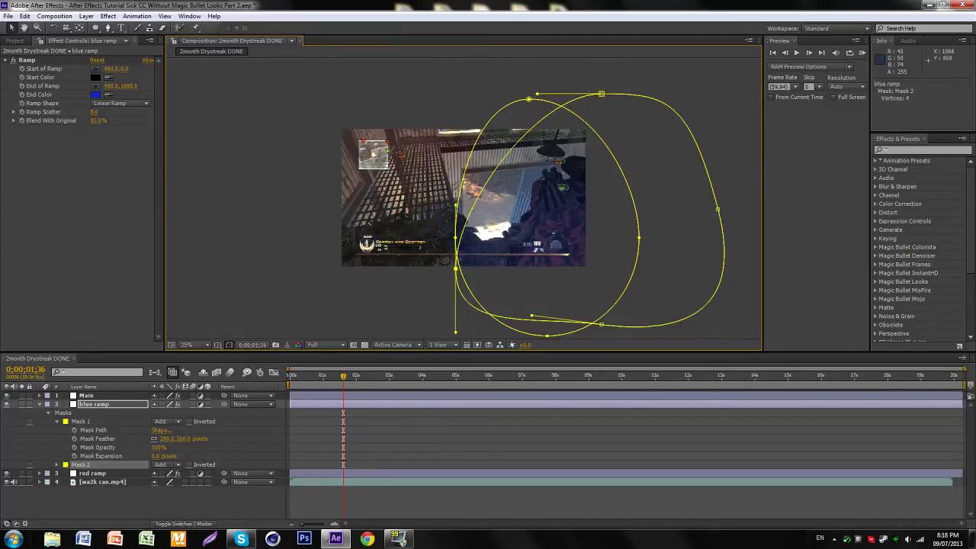
{"action": "key", "text": "ctrl+z"}
{"action": "key", "text": "ctrl+z"}
{"action": "key", "text": "ctrl+z"}
{"action": "key", "text": "ctrl+z"}
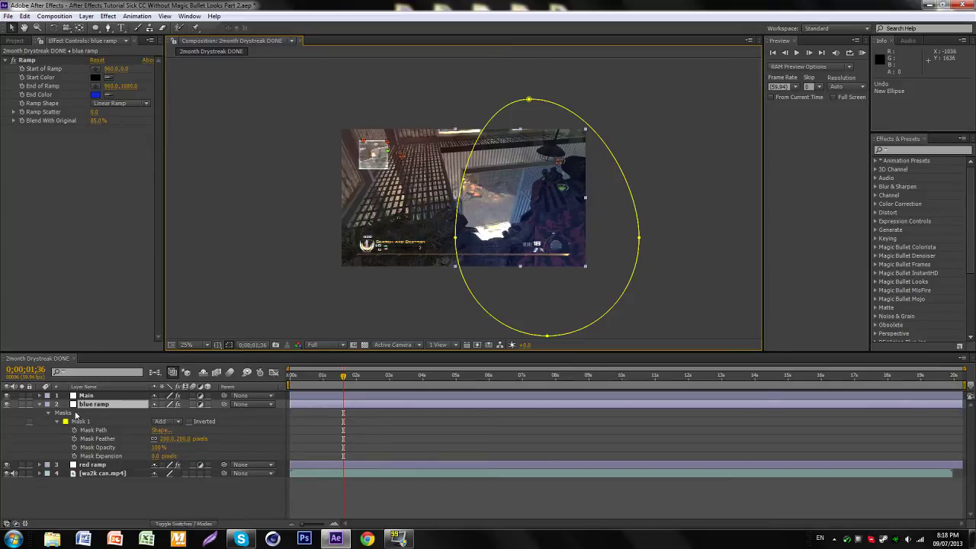
Collapse and re-expand blue ramp's Mask 1 properties, then select the red ramp layer
{"action": "key", "text": "m"}
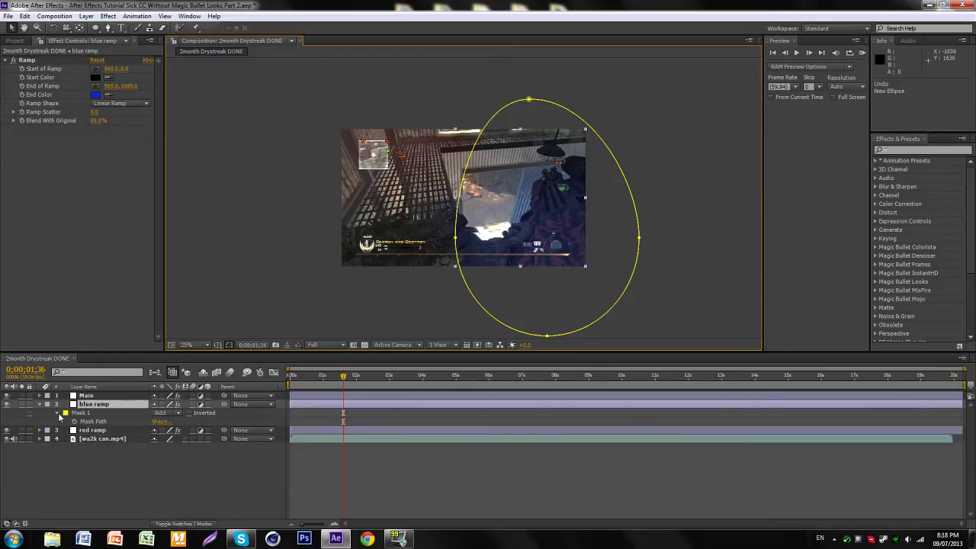
{"action": "left_click", "coordinate": [59, 414]}
{"action": "left_click", "coordinate": [58, 413]}
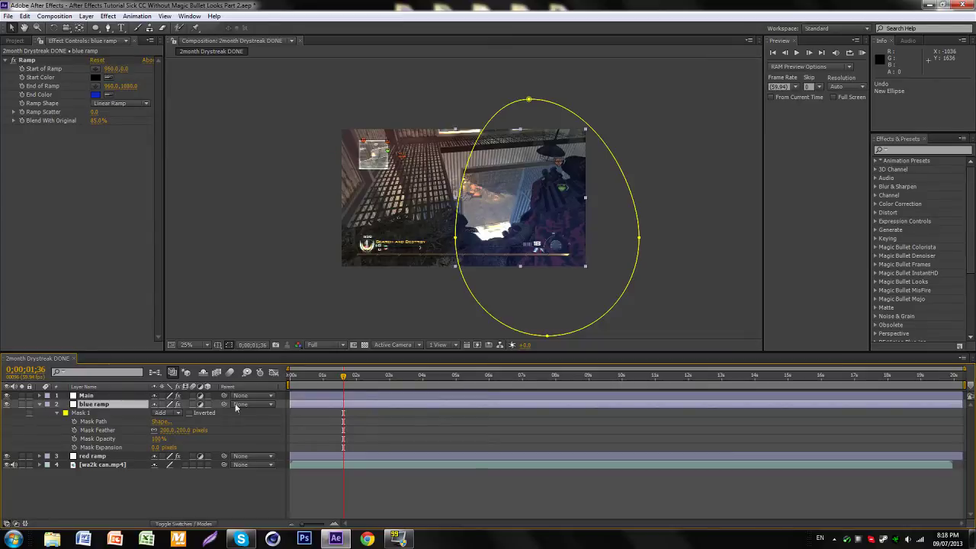
{"action": "left_click", "coordinate": [113, 457]}
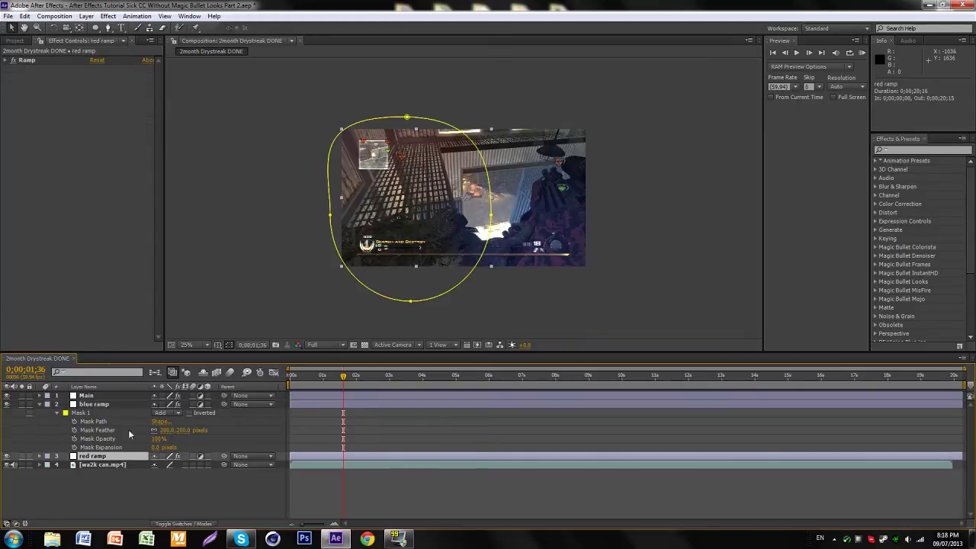
Set the red ramp's Ramp start colour to a deep red
{"action": "left_click", "coordinate": [4, 61]}
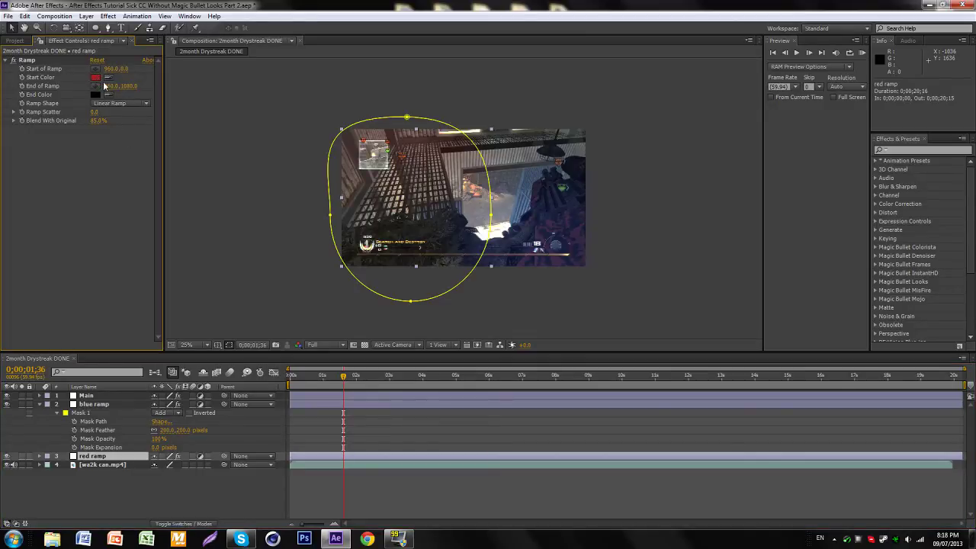
{"action": "left_click", "coordinate": [95, 78]}
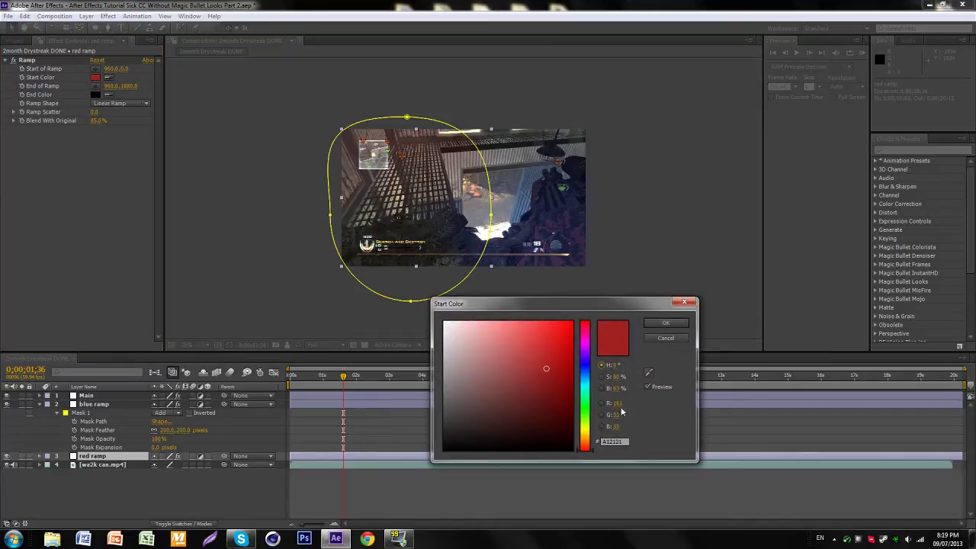
{"action": "left_click", "coordinate": [665, 324]}
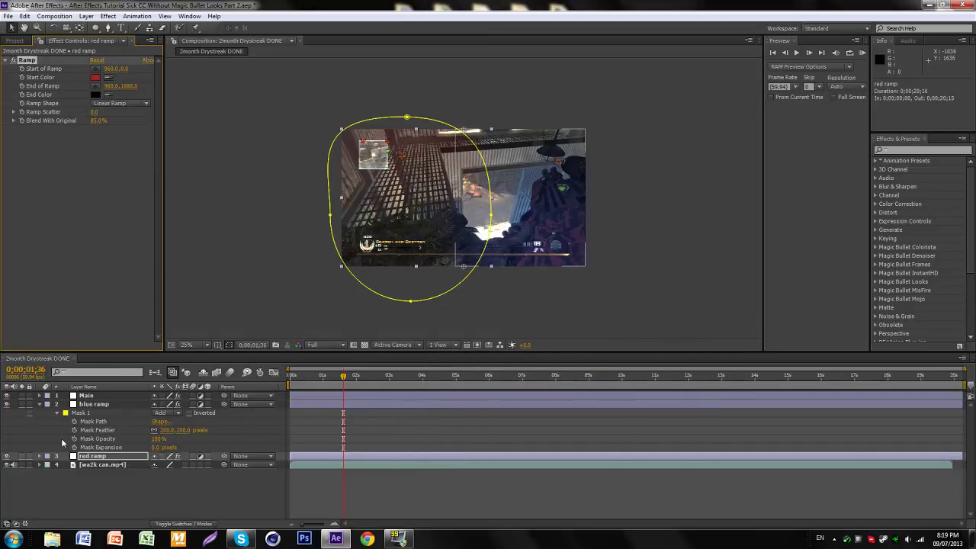
Review red ramp's 200-pixel mask feather, then collapse both ramp layers' masks
{"action": "key", "text": "m"}
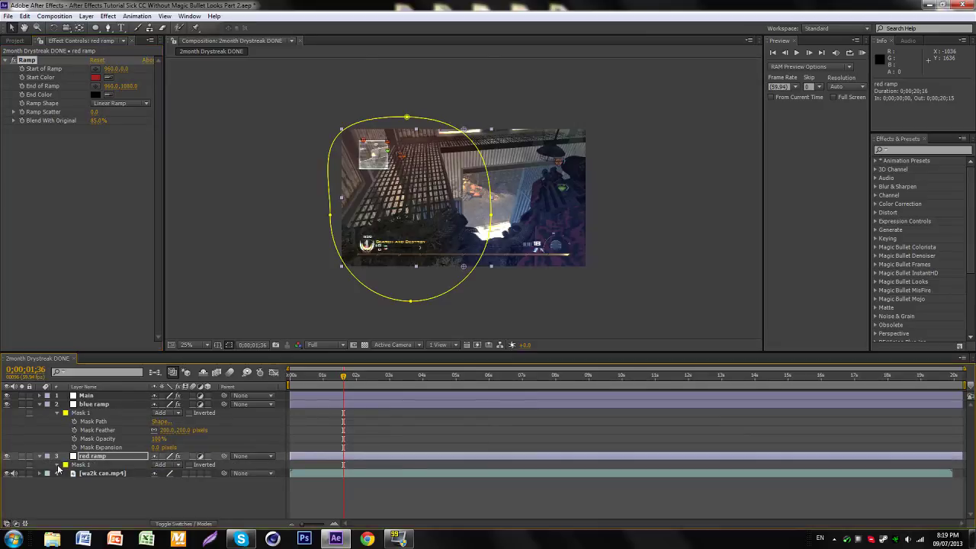
{"action": "left_click", "coordinate": [57, 465]}
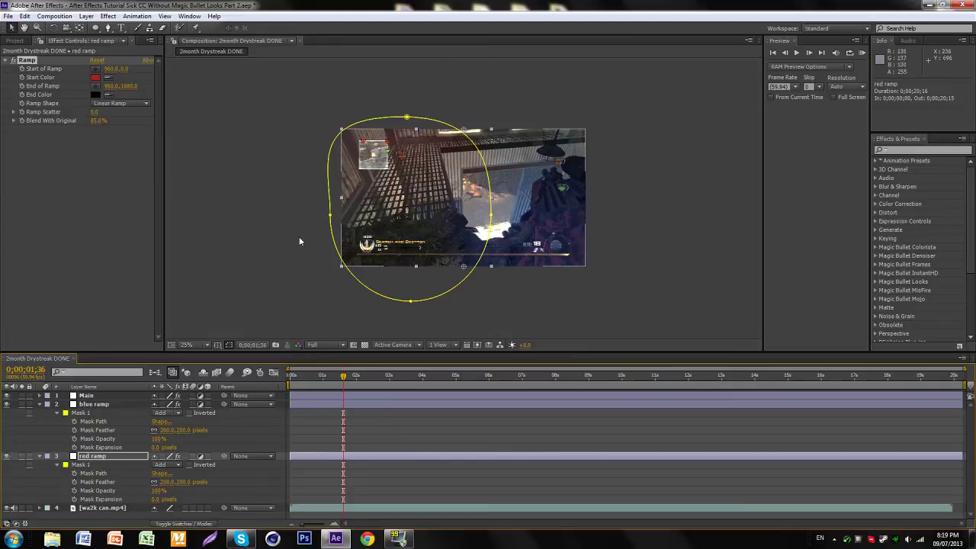
{"action": "left_click", "coordinate": [40, 456]}
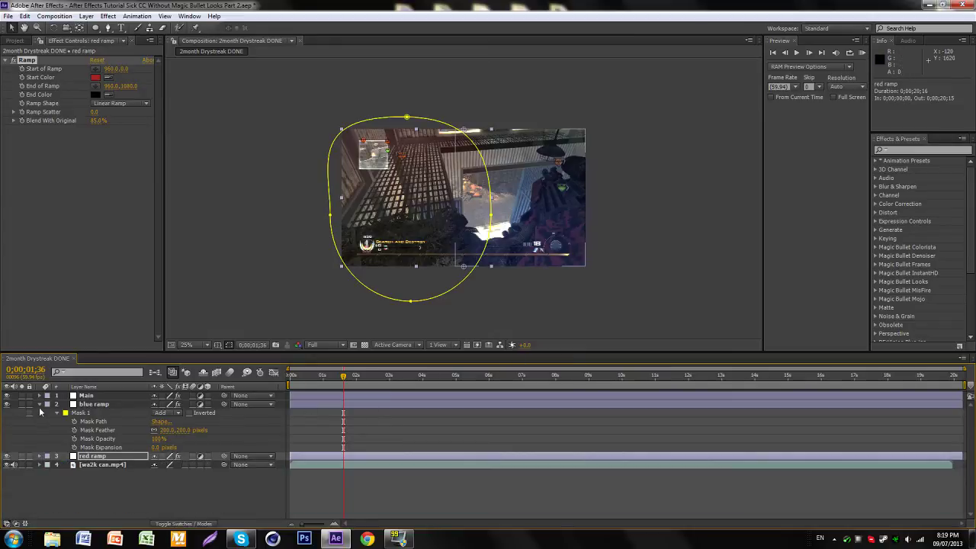
{"action": "left_click", "coordinate": [40, 405]}
{"action": "left_click", "coordinate": [196, 346]}
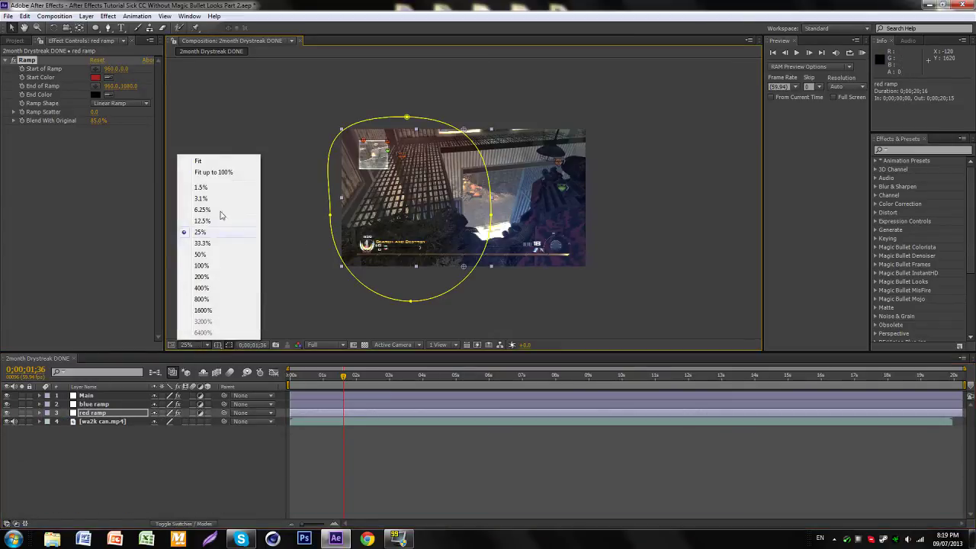
Fit the frame in the viewer, then toggle the adjustment layers off and on to compare
{"action": "left_click", "coordinate": [221, 161]}
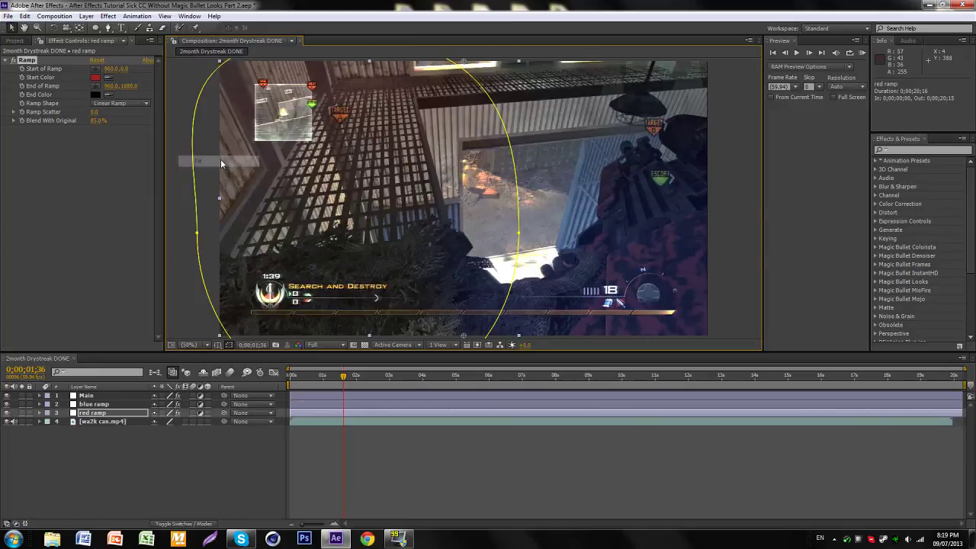
{"action": "left_click", "coordinate": [101, 446]}
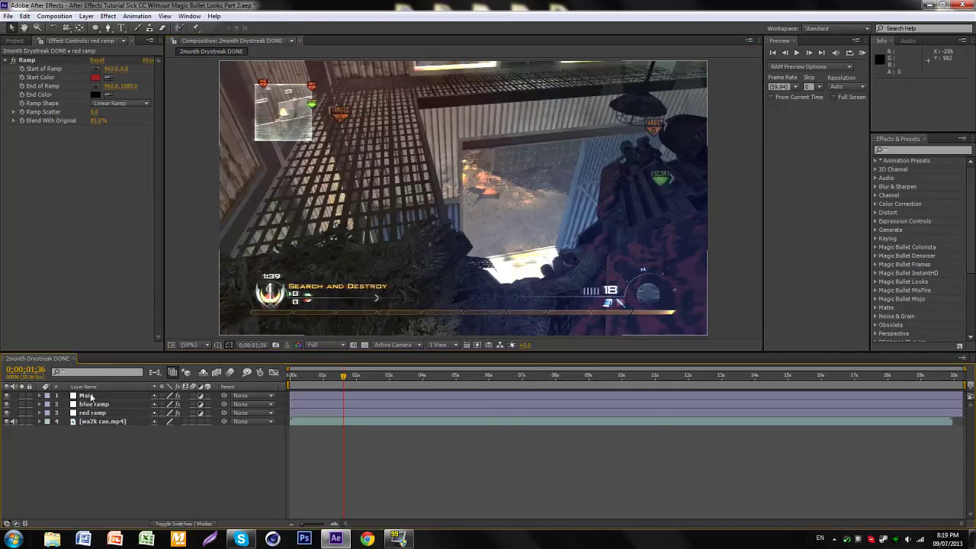
{"action": "left_click", "coordinate": [86, 395]}
{"action": "left_click", "coordinate": [106, 450]}
{"action": "left_click_drag", "start_coordinate": [6, 396], "coordinate": [6, 413]}
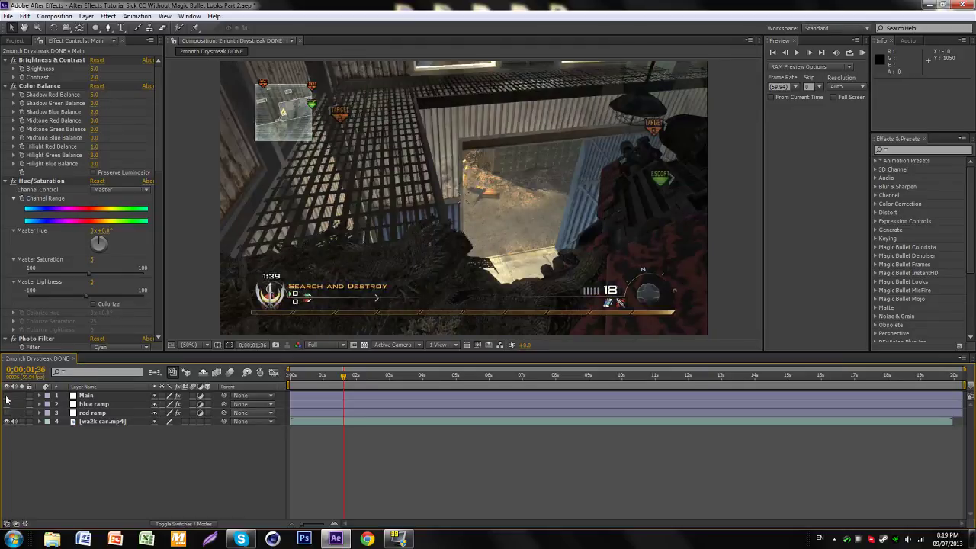
{"action": "left_click_drag", "start_coordinate": [7, 396], "coordinate": [7, 413]}
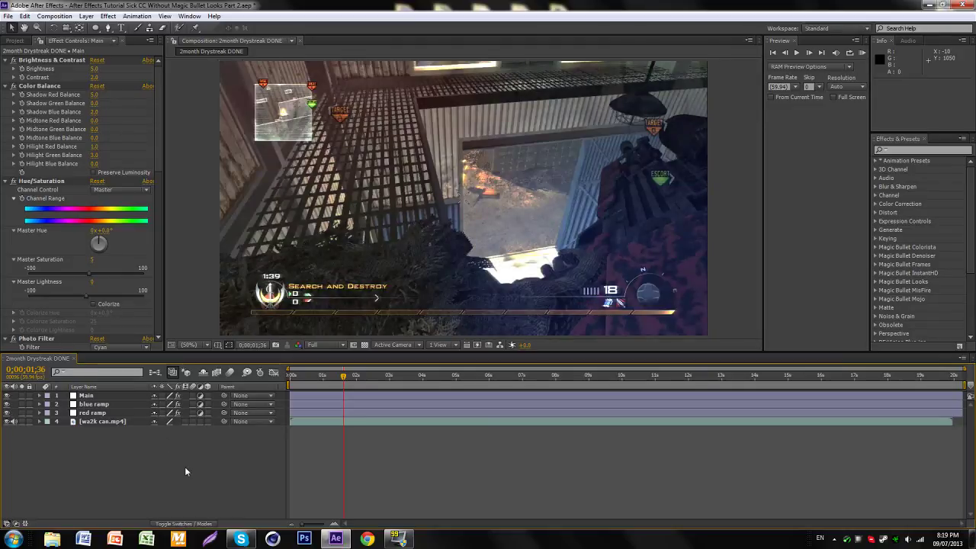